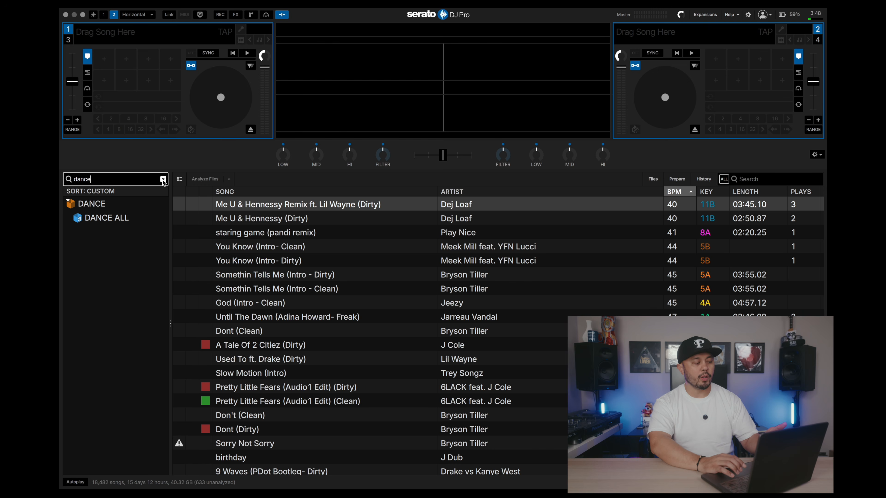
Step: Clear the dance search from the crate list and close the crate search field
click(163, 179)
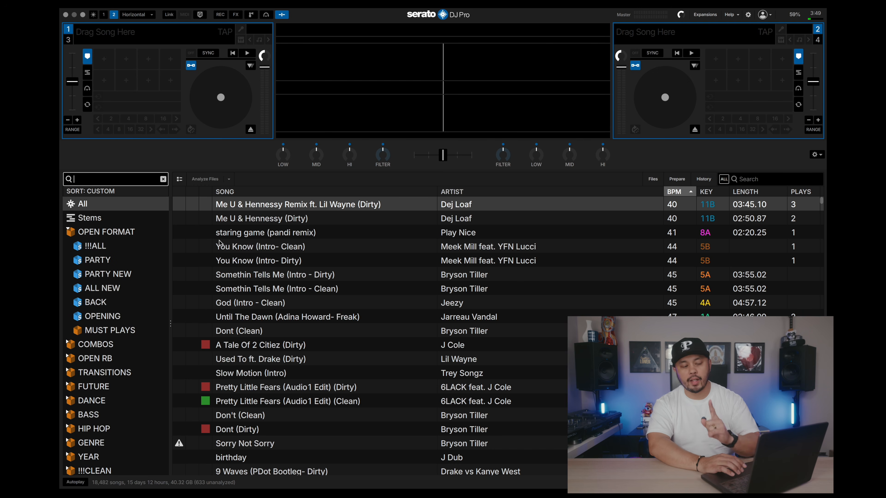
click(167, 181)
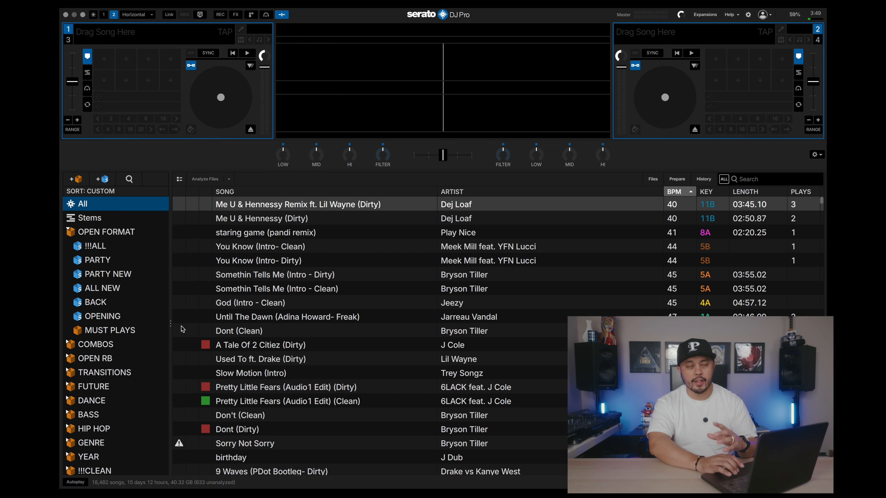
Step: Expand the YEAR crate and mark its 1980 subcrate as a favorite
scroll(93, 293, down, 6)
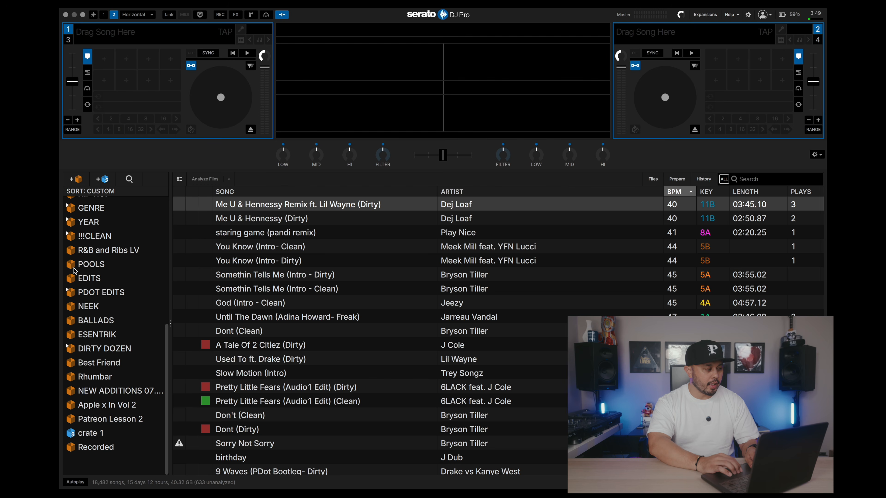
scroll(75, 272, up, 2)
click(71, 247)
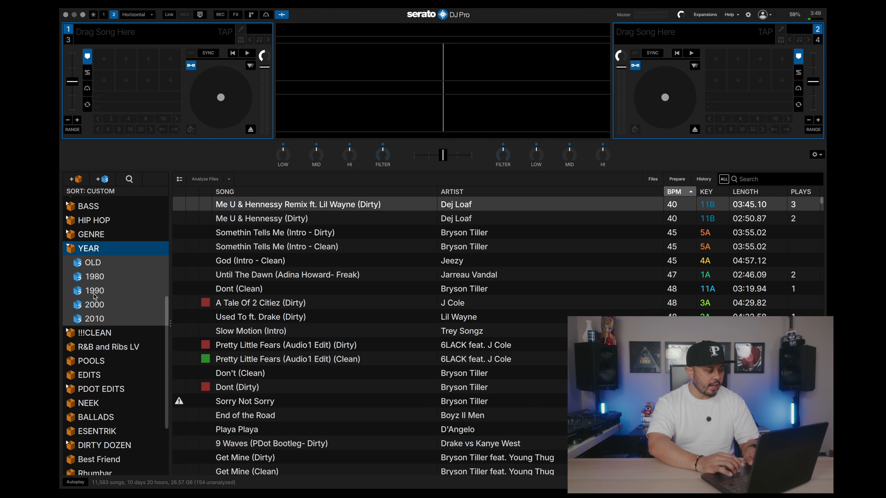
click(95, 276)
right_click(95, 276)
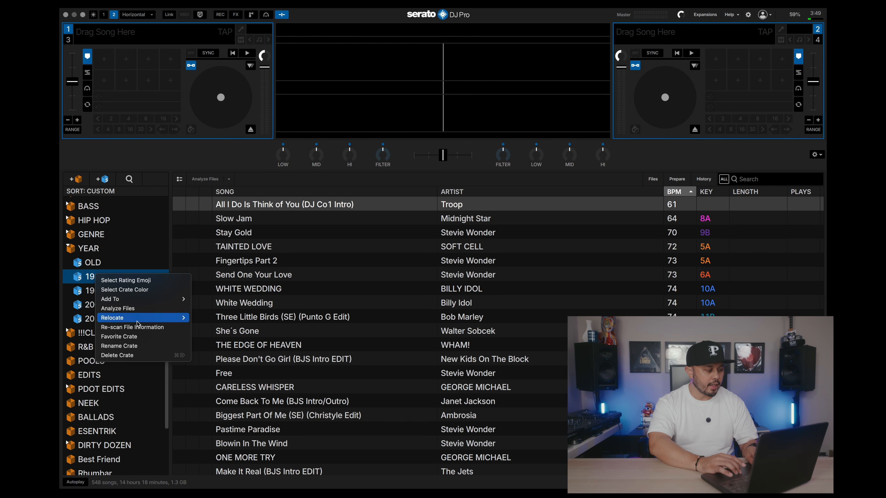
click(132, 336)
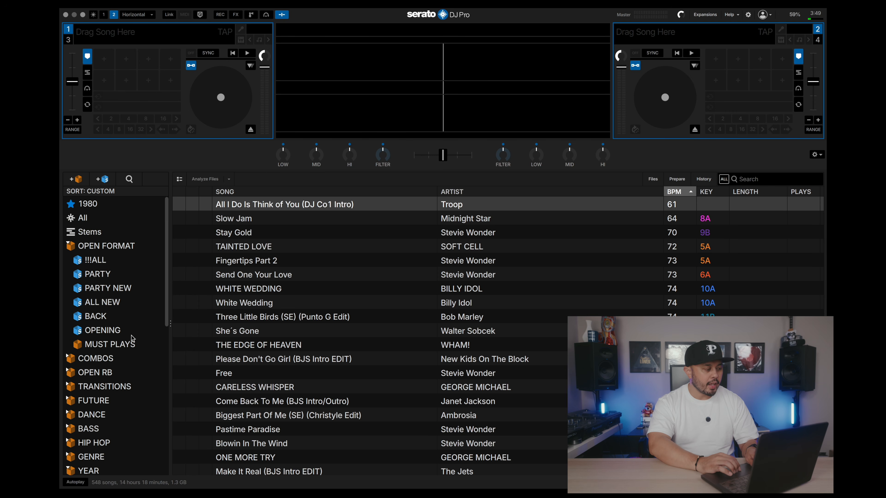
Step: Go from the favorited 1980 crate to its original location and collapse the YEAR crate
click(88, 206)
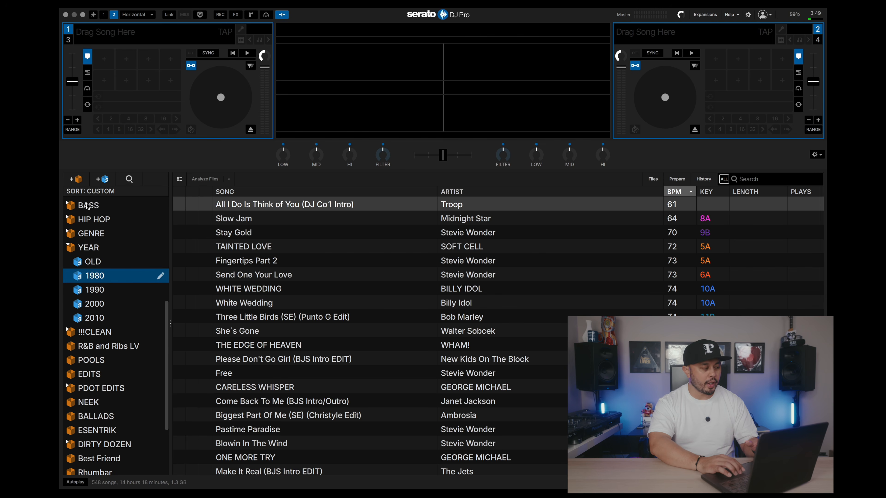
click(70, 249)
click(70, 247)
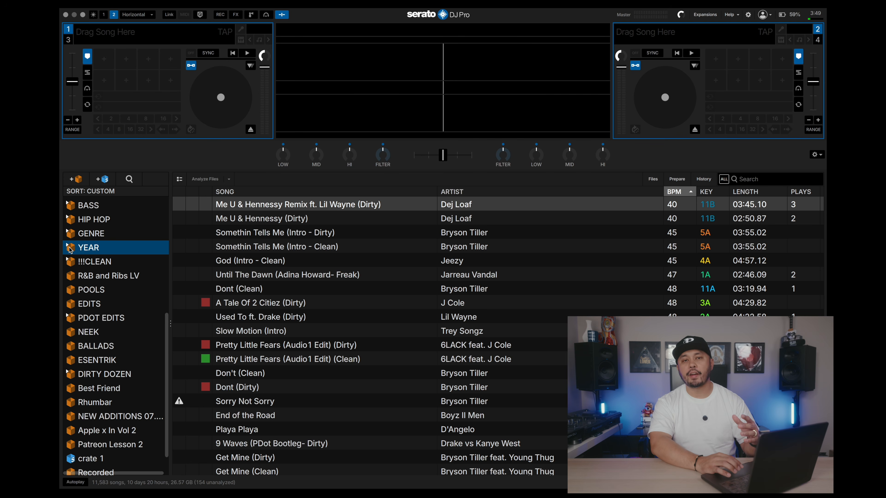
Step: Remove the 1980 crate from the favorites in the crate list
scroll(70, 249, up, 6)
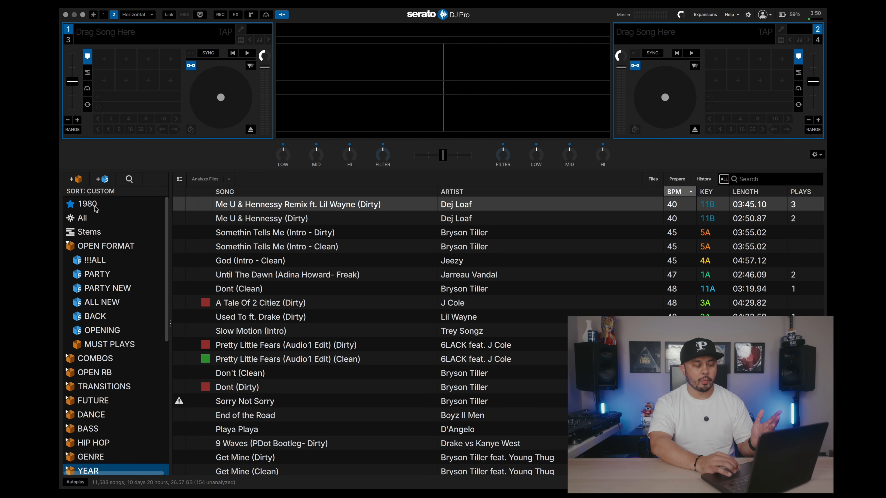
right_click(96, 209)
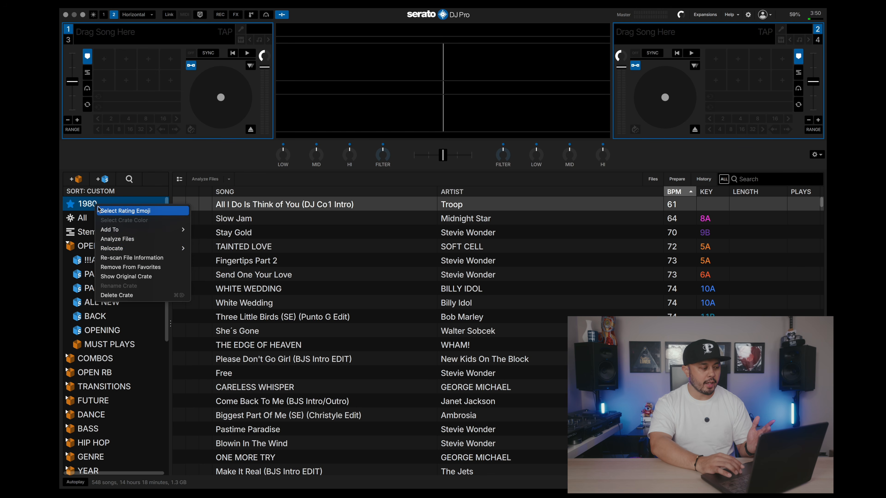
mouse_move(139, 247)
click(131, 267)
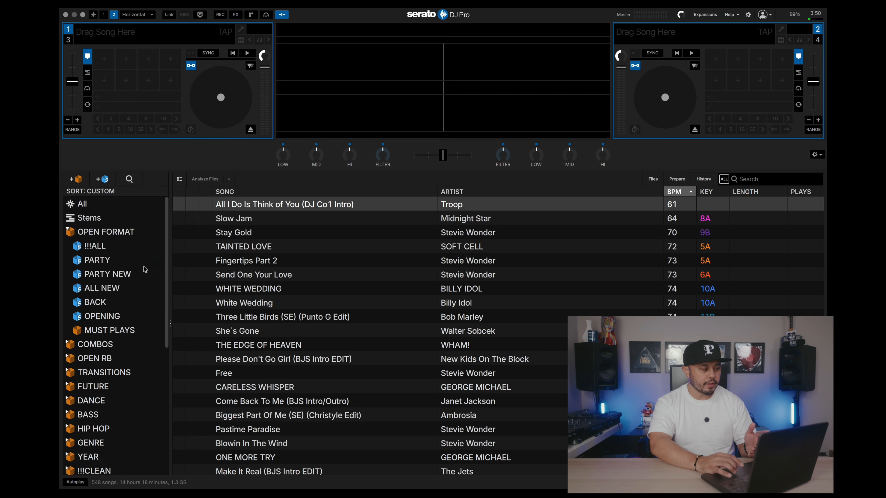
Step: Set the rating emoji of the song "staring game (pandi remix)" to a grinning smiley and show the Rating column in the song list
scroll(126, 233, down, 10)
scroll(126, 233, up, 10)
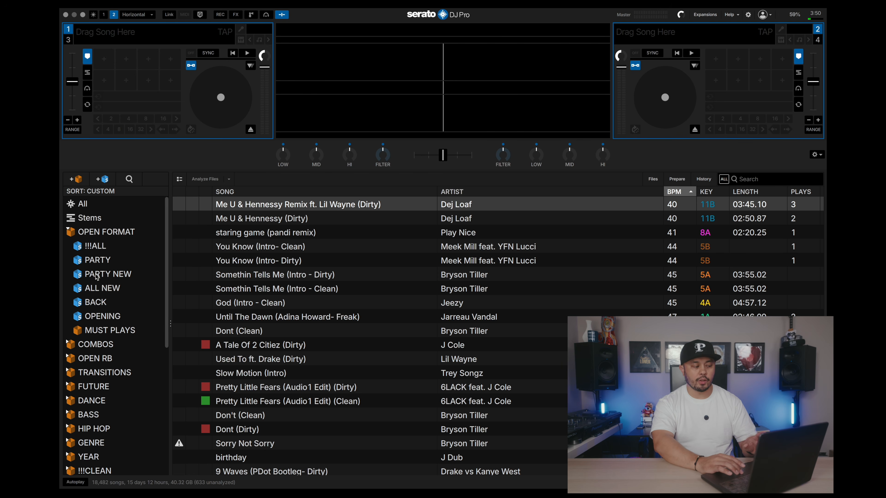
right_click(278, 234)
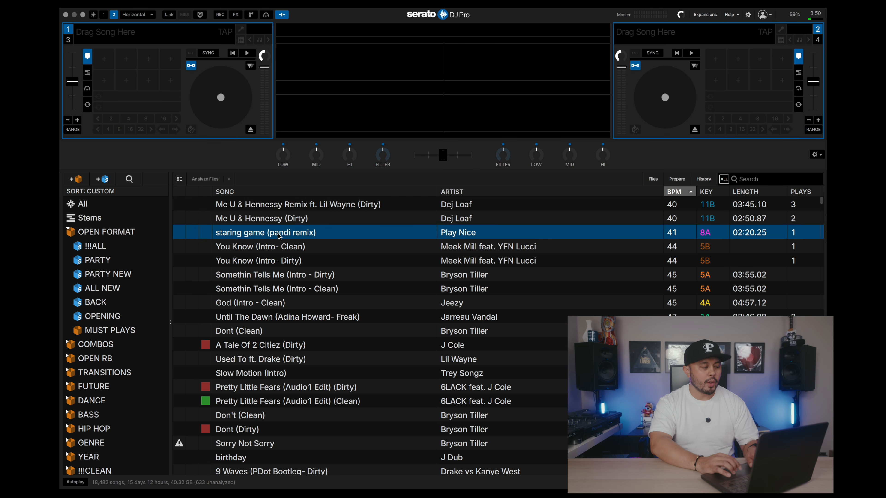
mouse_move(311, 258)
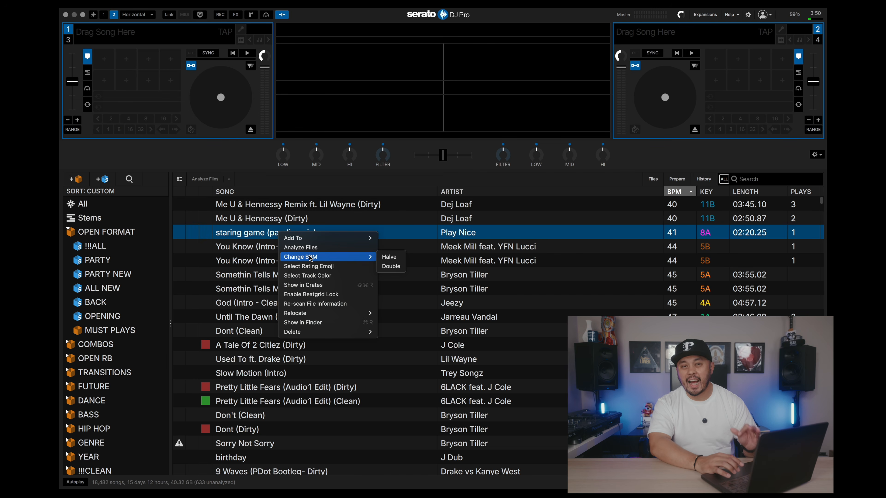
mouse_move(314, 313)
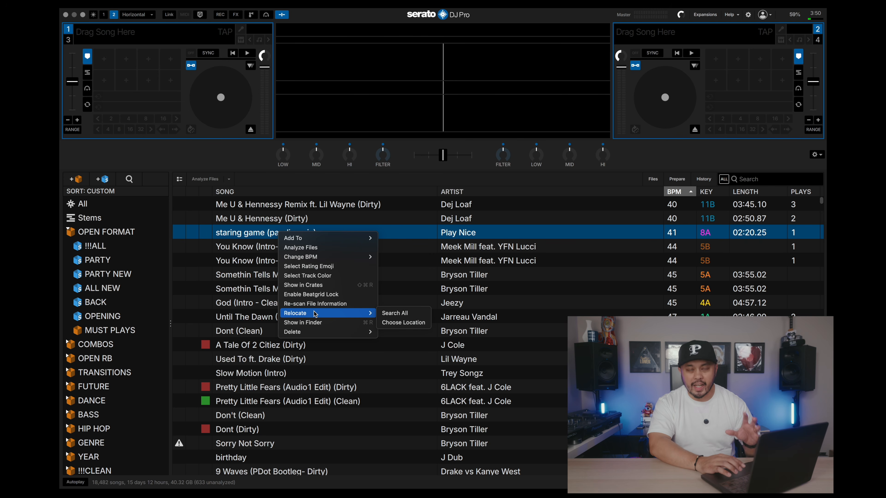
mouse_move(332, 239)
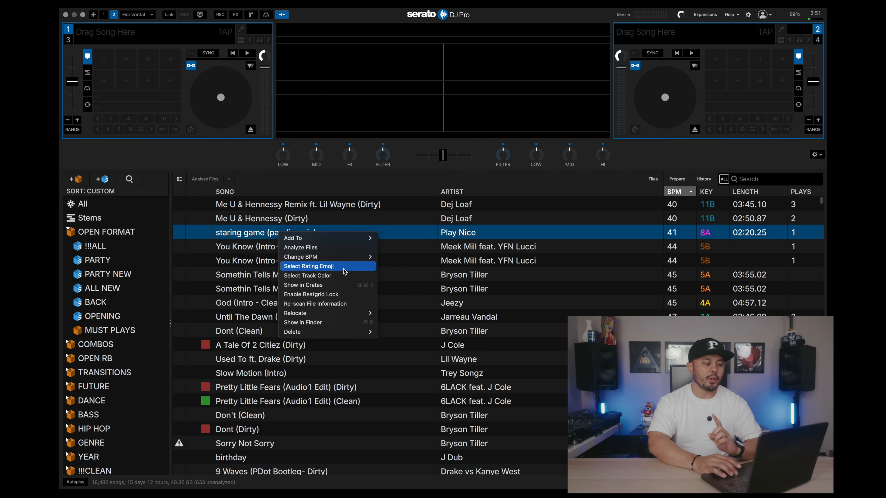
click(341, 266)
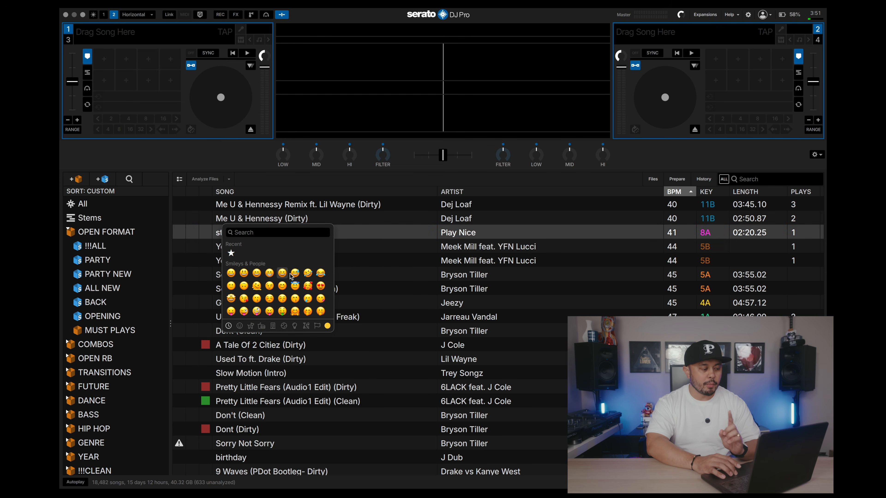
click(270, 274)
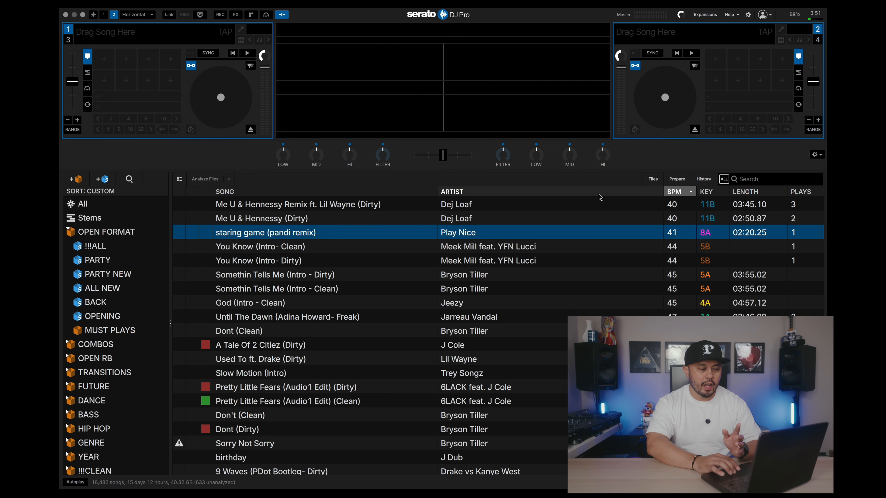
right_click(588, 194)
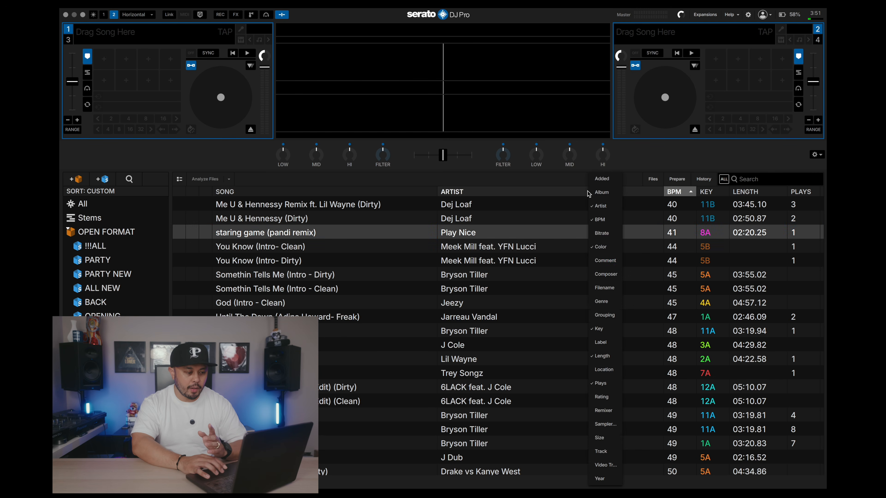
click(602, 400)
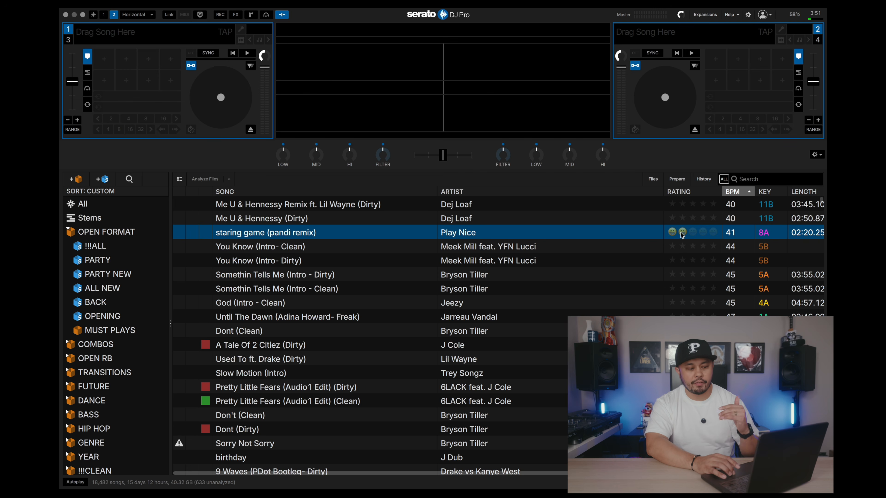
Step: Look up which crates contain the song "staring game (pandi remix)" and clear that crate filter
right_click(335, 234)
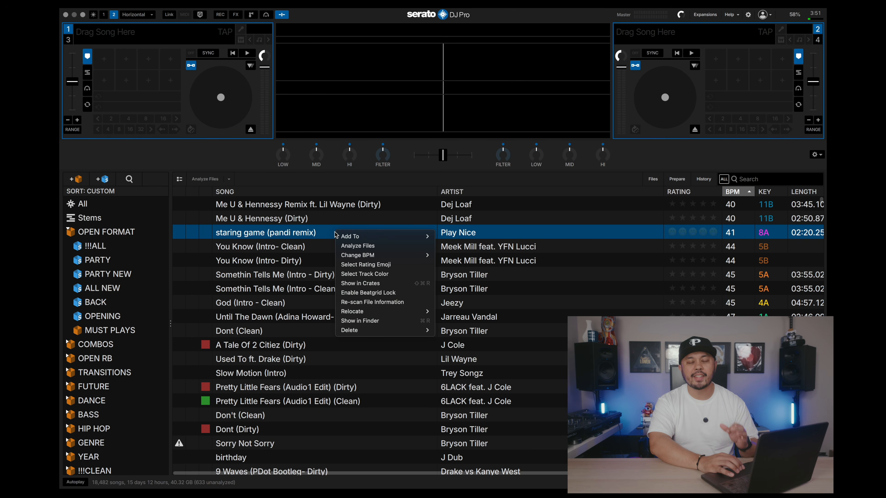
click(305, 237)
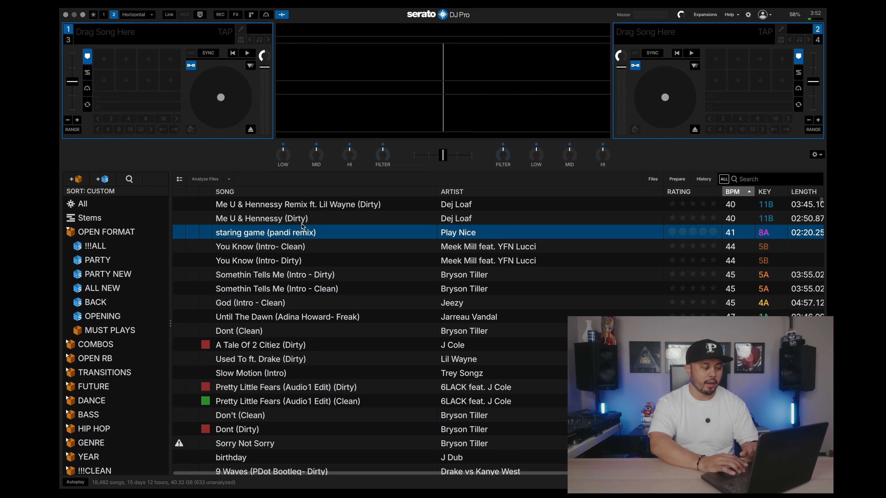
right_click(289, 234)
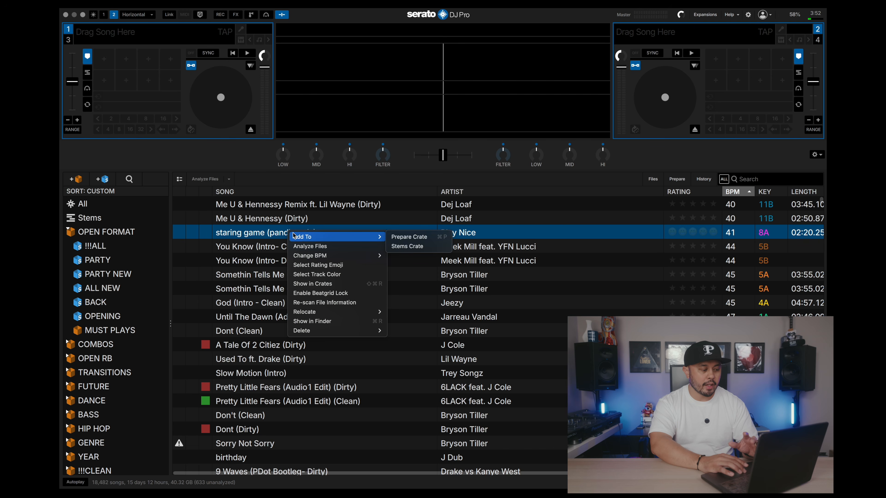
click(348, 285)
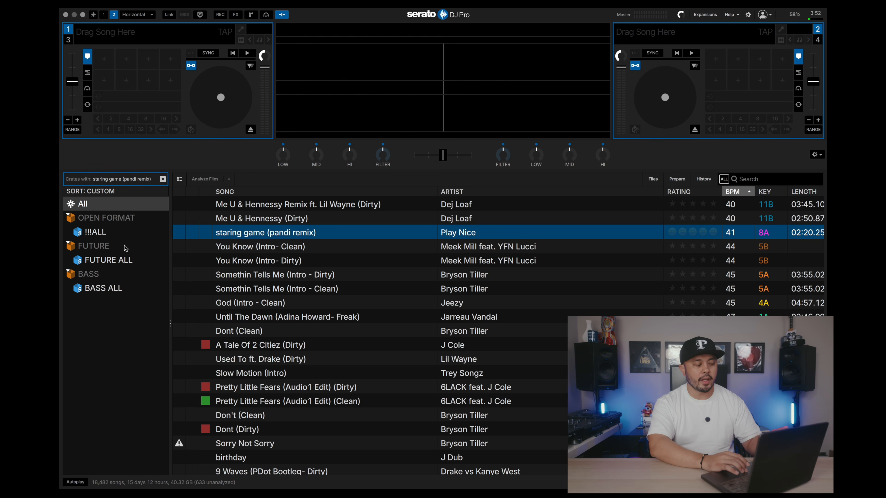
click(163, 179)
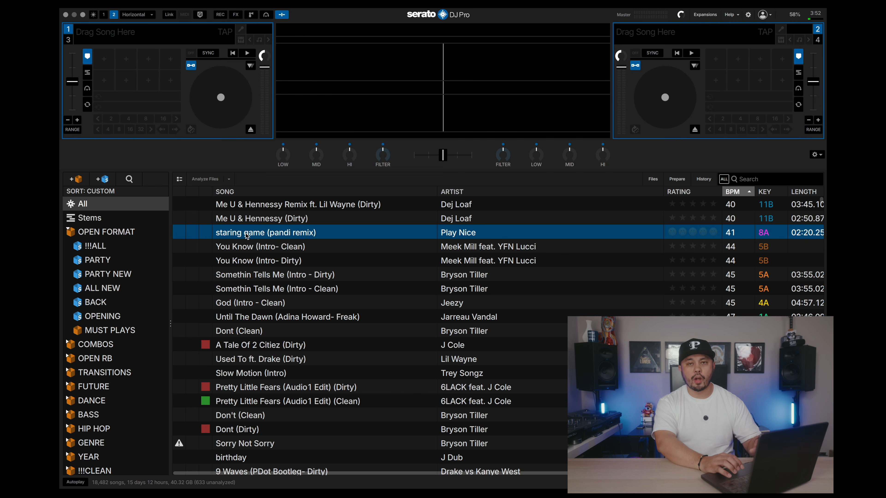
Step: Set the crate color of the OPEN FORMAT crate to yellow-green
right_click(72, 234)
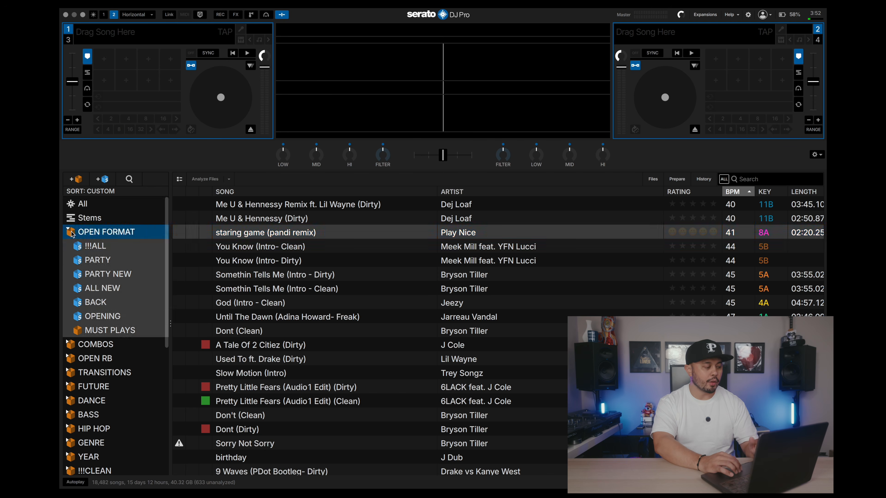
mouse_move(135, 260)
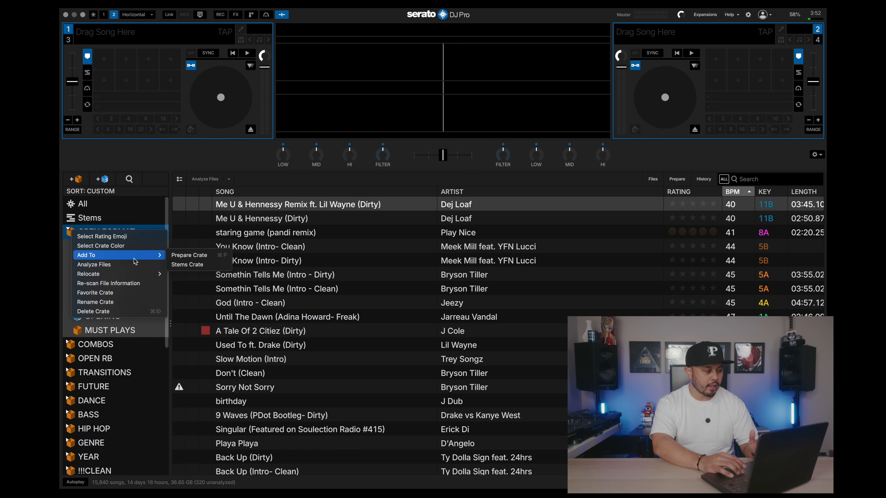
click(132, 248)
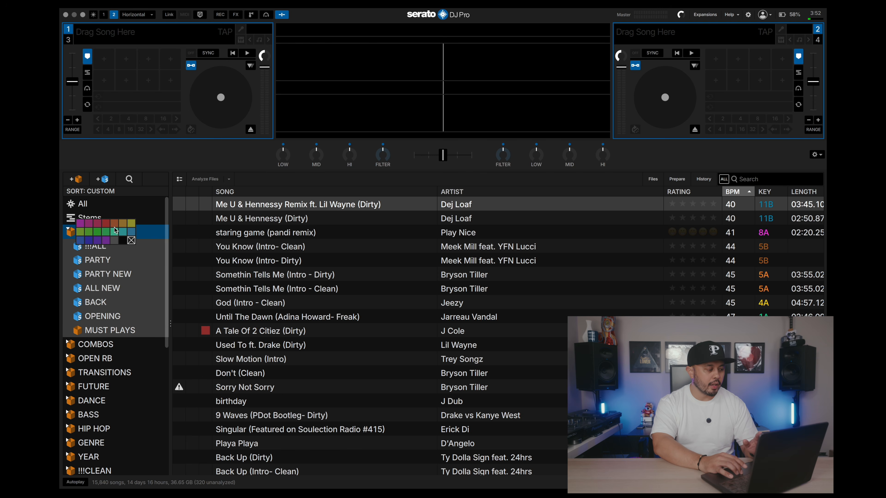
click(81, 236)
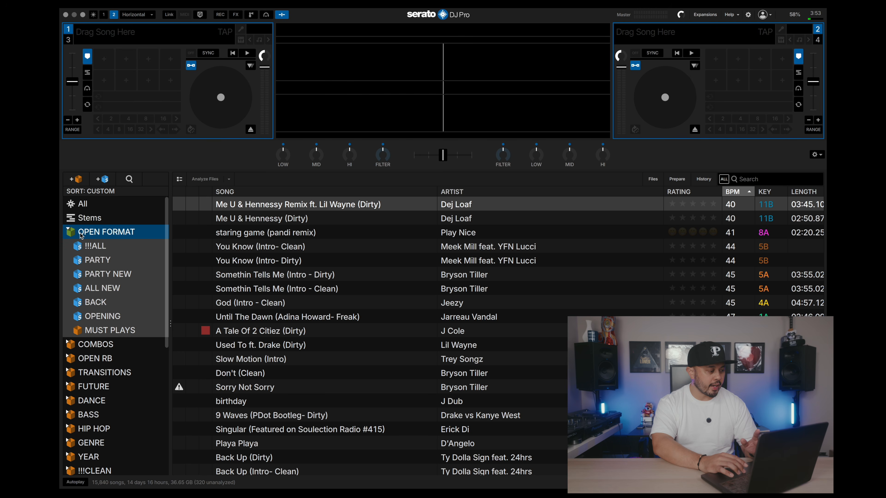
click(99, 250)
click(99, 235)
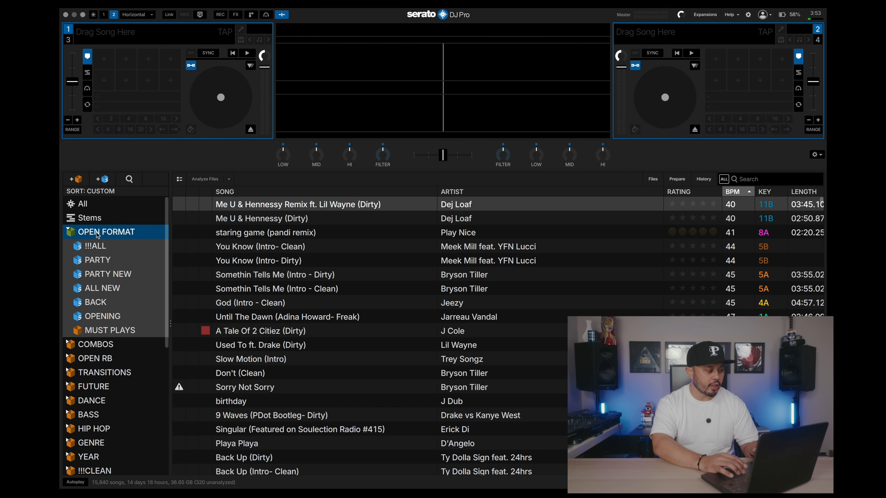
Step: Reset the OPEN FORMAT crate to its default color and open its !!!ALL subcrate
right_click(72, 233)
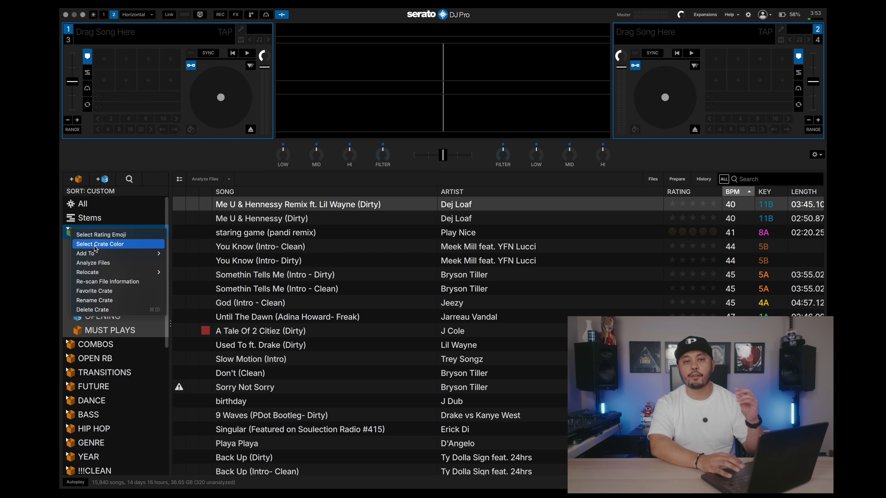
click(70, 231)
right_click(71, 231)
mouse_move(121, 258)
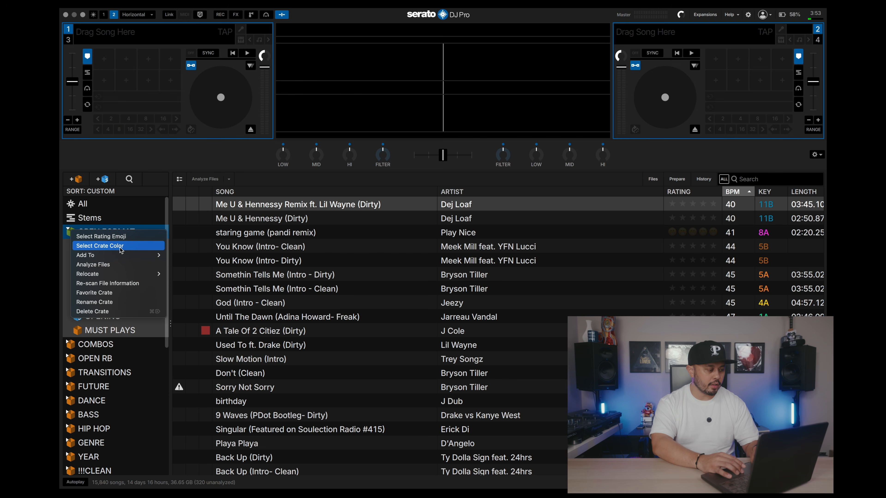
click(119, 246)
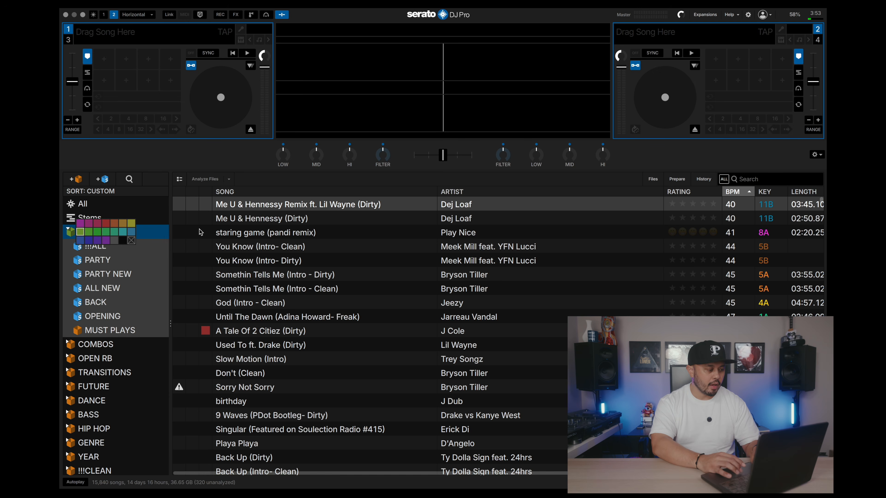
click(131, 240)
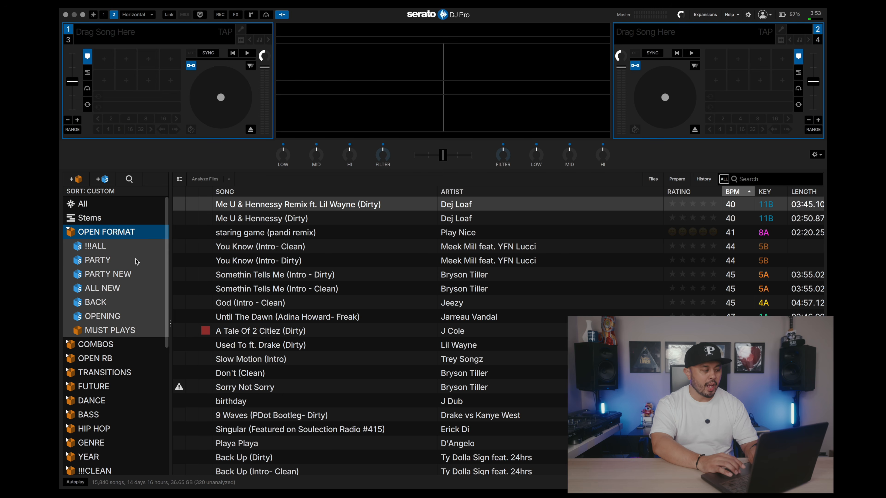
click(106, 246)
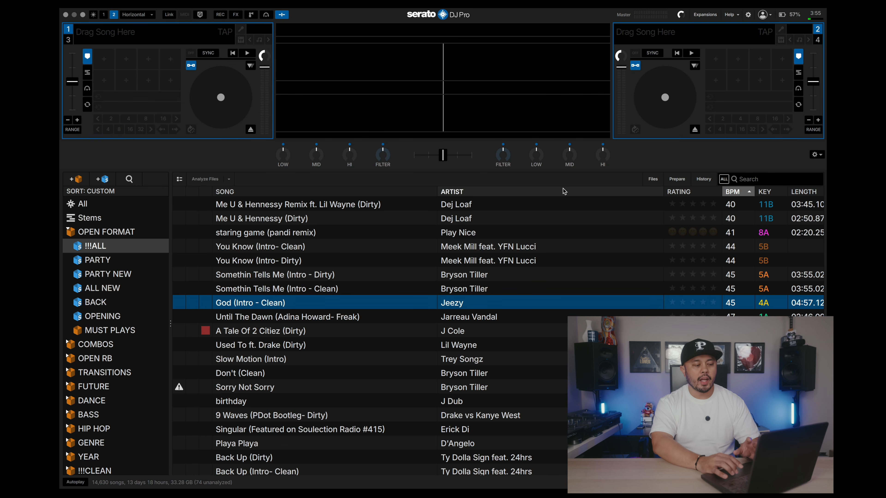
Step: Show the Prepare list beside the !!!ALL songs, examine the song columns sideways next to it, and hide the list
scroll(355, 310, down, 1)
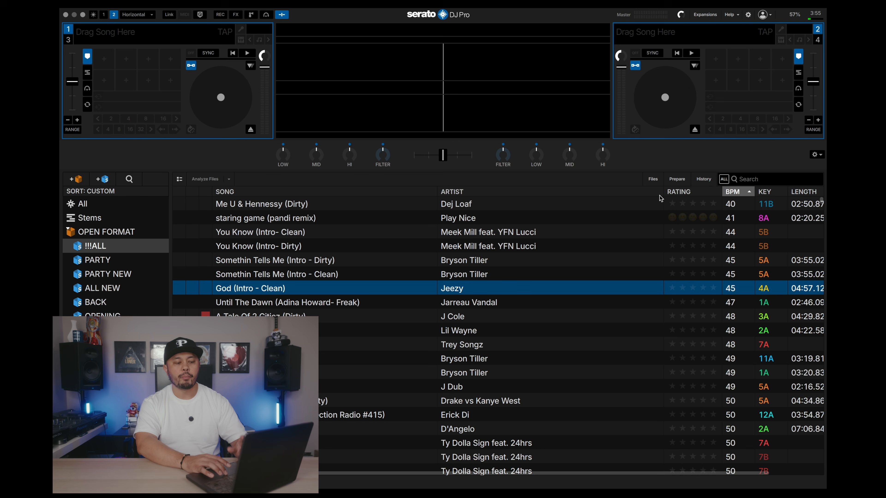
click(677, 179)
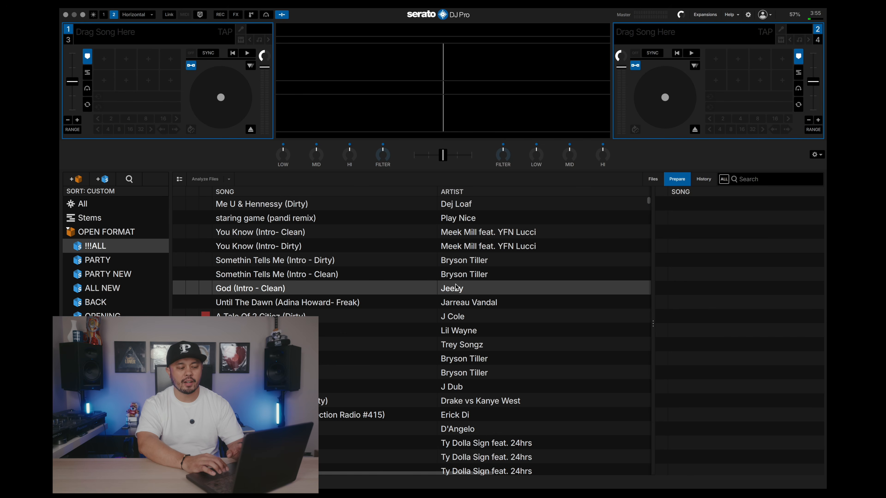
scroll(456, 287, right, 10)
scroll(456, 287, up, 1)
scroll(456, 286, right, 5)
scroll(456, 286, left, 10)
scroll(456, 286, down, 1)
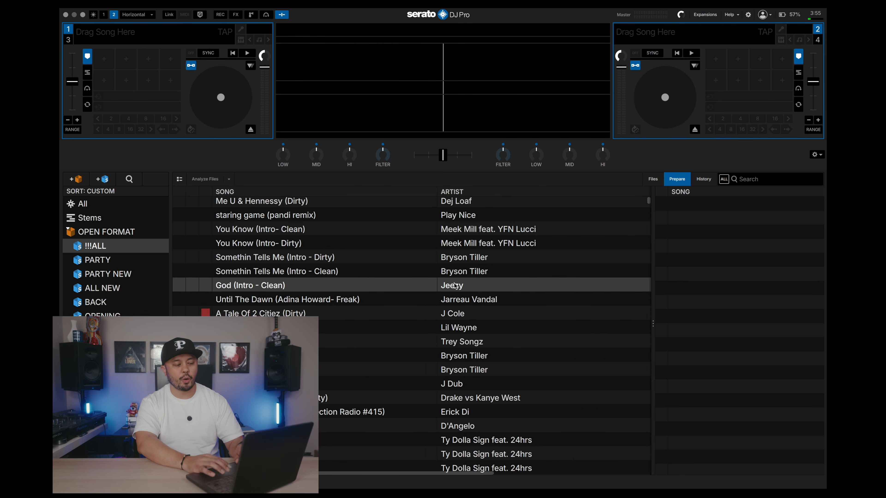
scroll(456, 285, right, 10)
scroll(456, 287, left, 10)
scroll(455, 287, down, 1)
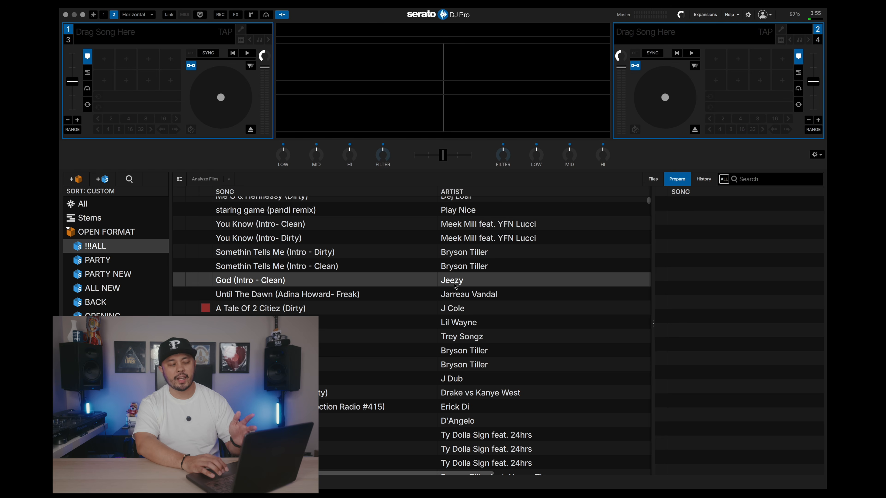
scroll(455, 286, right, 10)
scroll(455, 286, up, 1)
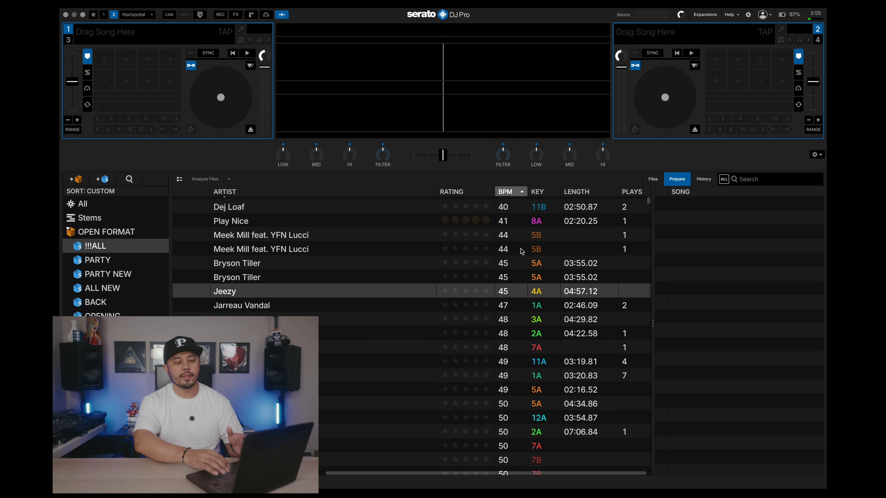
click(682, 180)
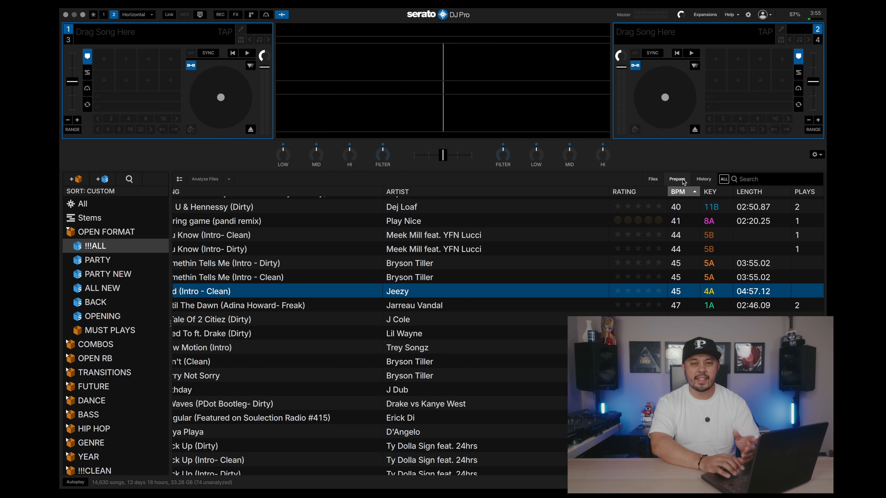
Step: Show the Prepare list again and look through its own columns from Song to the track number
click(683, 182)
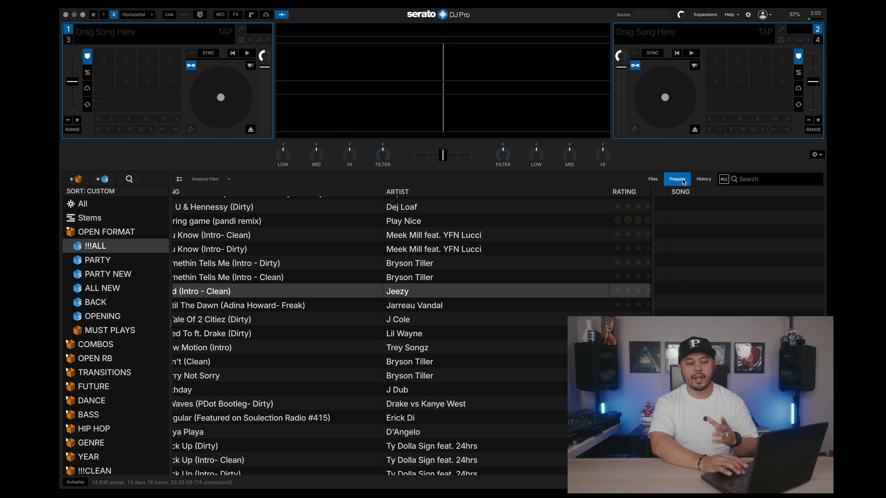
scroll(760, 244, right, 10)
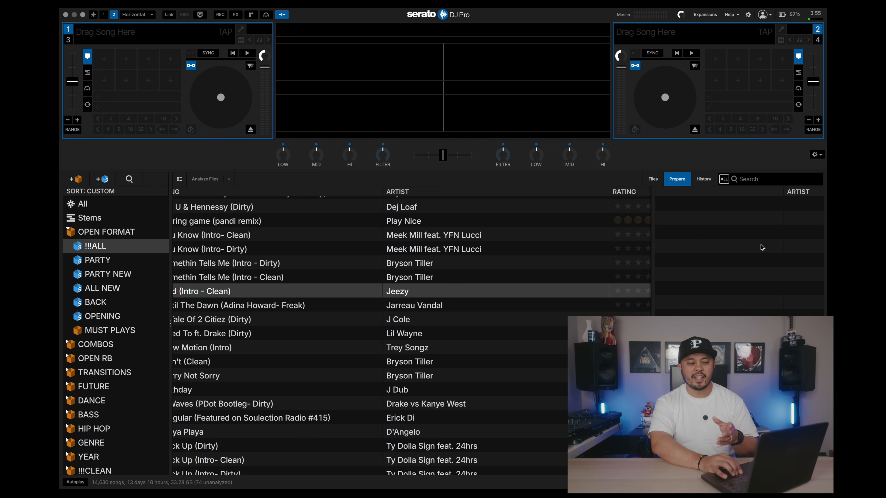
scroll(760, 245, left, 10)
scroll(761, 247, right, 10)
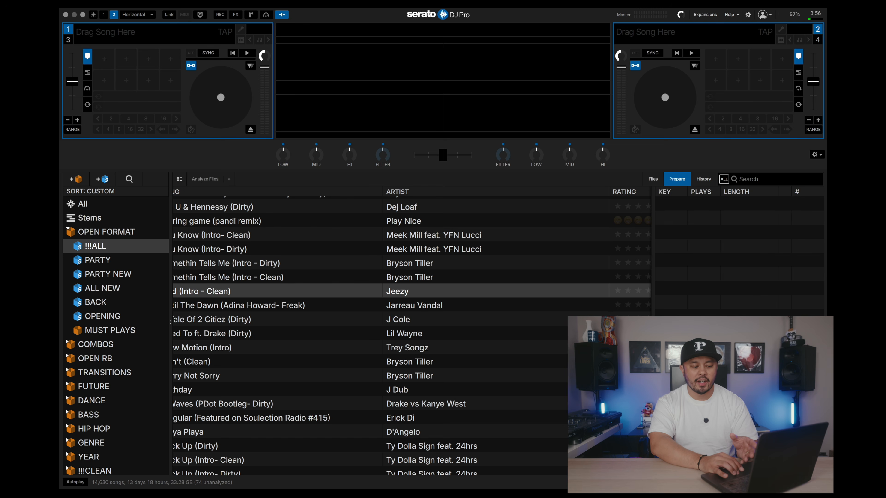
Step: Widen the Prepare list across the song list, narrow it back to roughly its former width, and hide it
drag(652, 303, 456, 304)
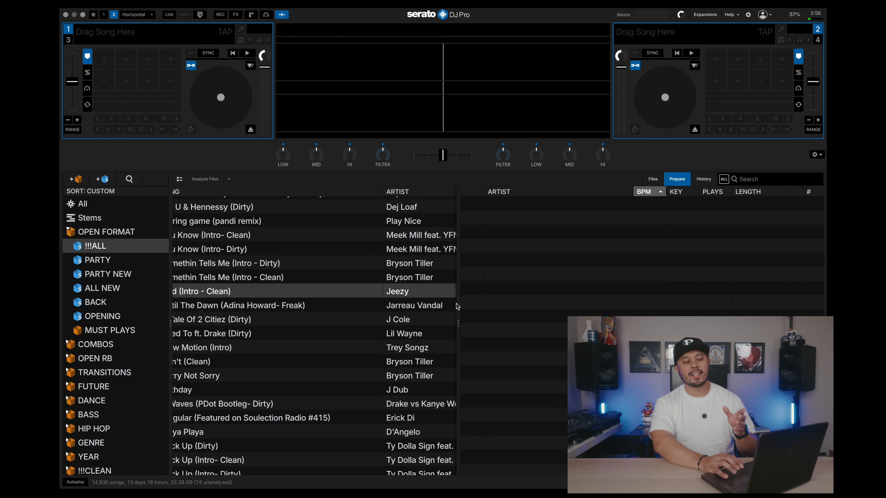
drag(460, 319, 665, 319)
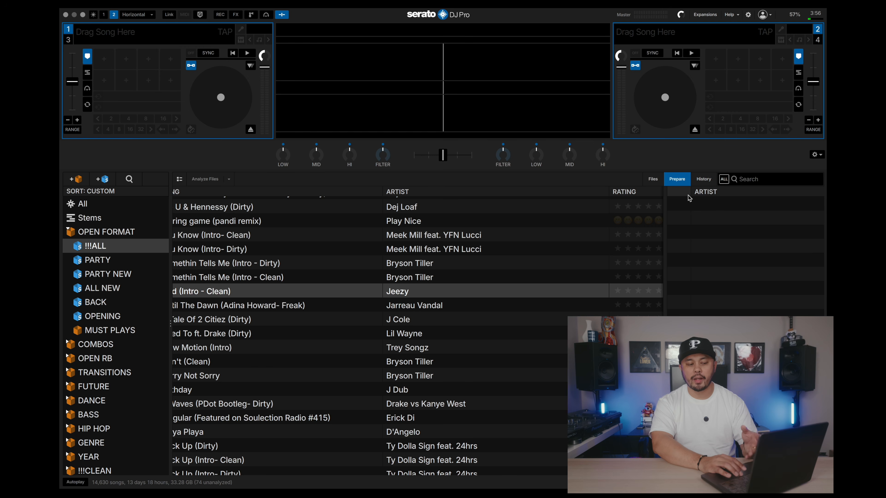
click(684, 183)
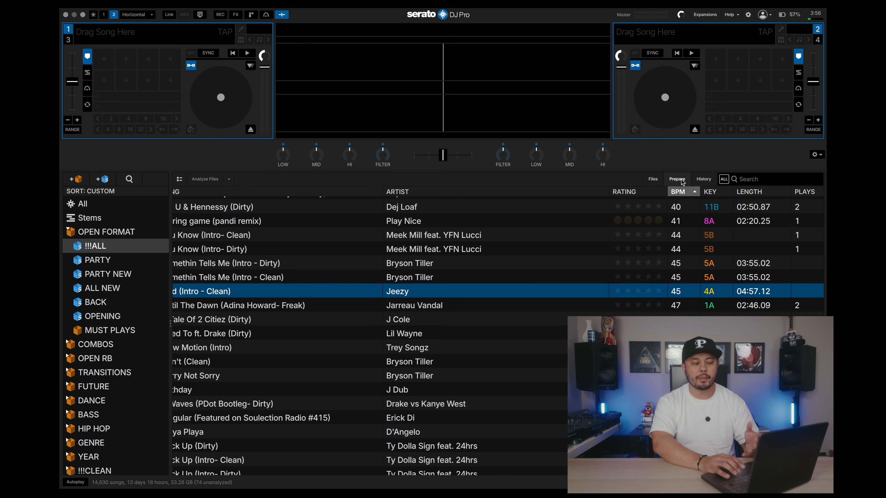